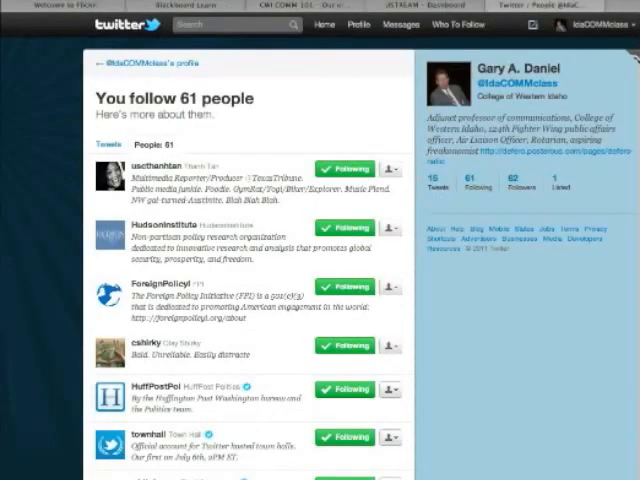
Return to the Twitter home timeline from the following list
left_click(325, 24)
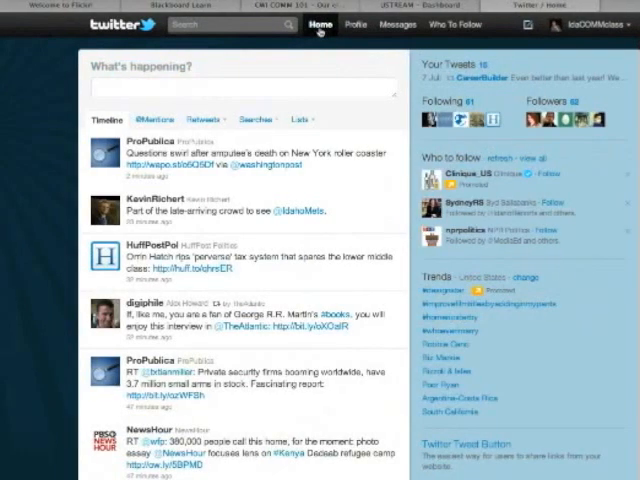
scroll(284, 160, "down", 6)
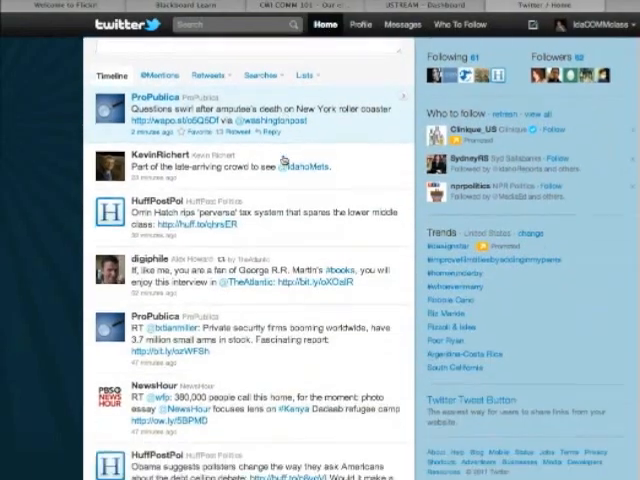
scroll(284, 160, "down", 6)
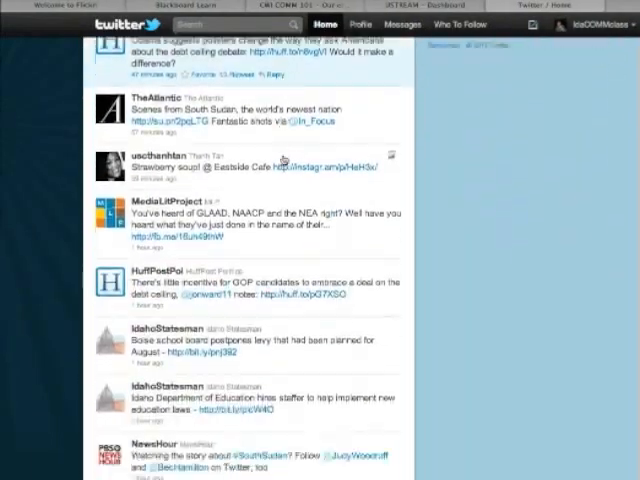
scroll(284, 160, "down", 3)
scroll(284, 160, "up", 12)
scroll(284, 160, "up", 3)
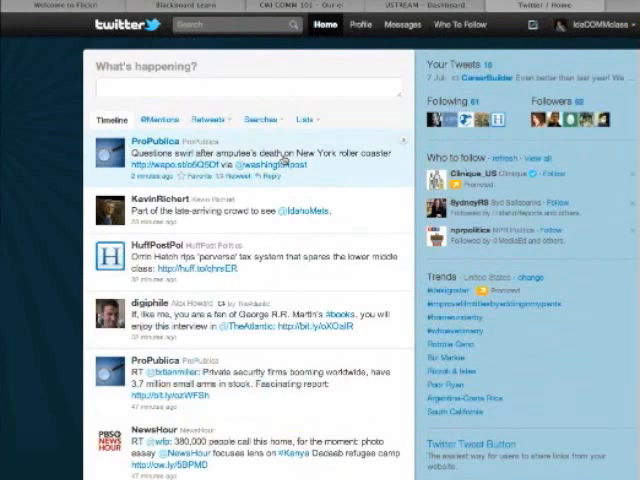
scroll(284, 160, "right", 5)
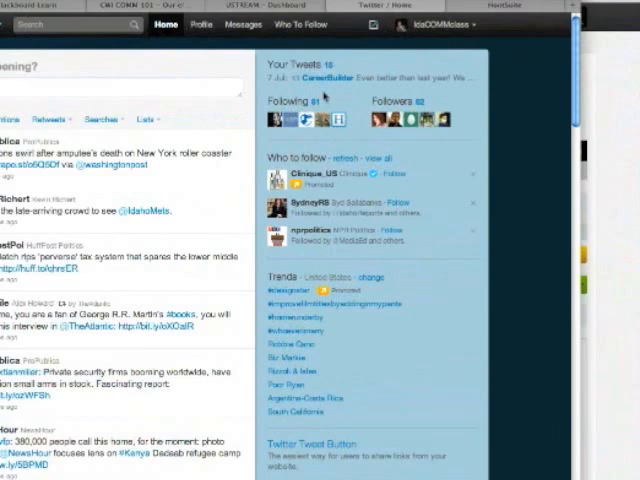
Show the feed of tweets from the 61 followed accounts via the followers list
left_click(398, 100)
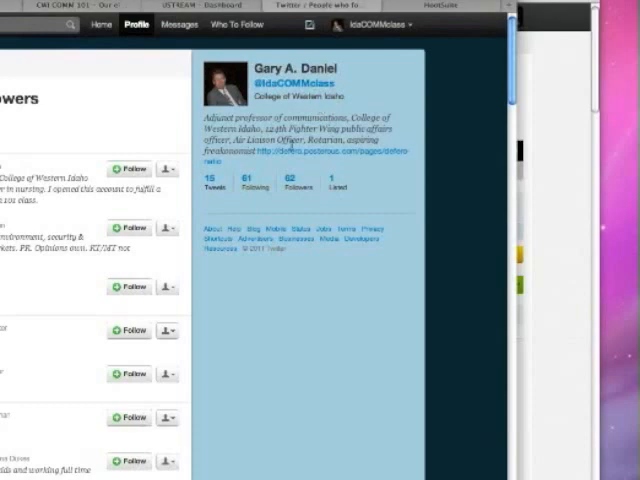
left_click(246, 181)
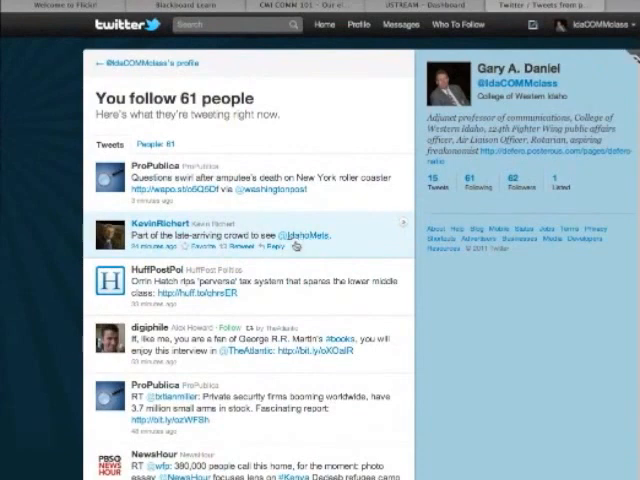
scroll(296, 246, "down", 2)
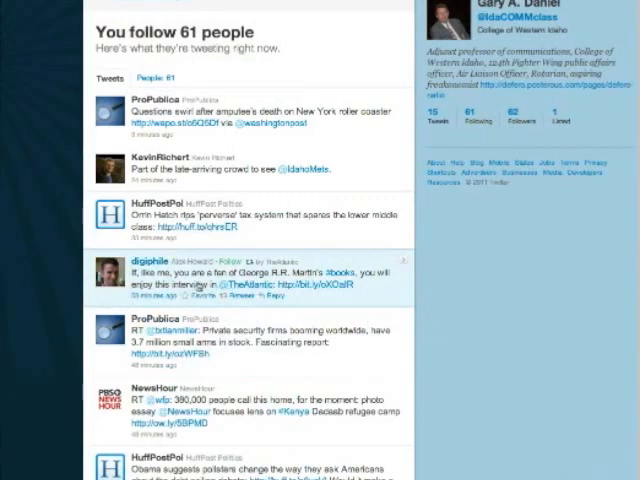
scroll(195, 250, "up", 1)
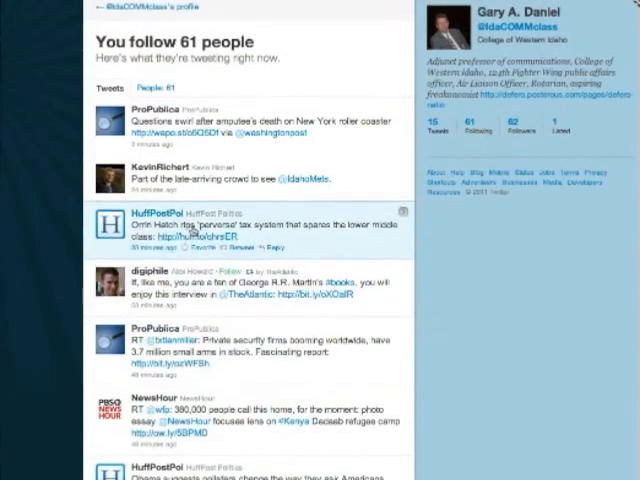
Open the HuffPostPol tweet about Orrin Hatch and the 'perverse' tax system
left_click(193, 229)
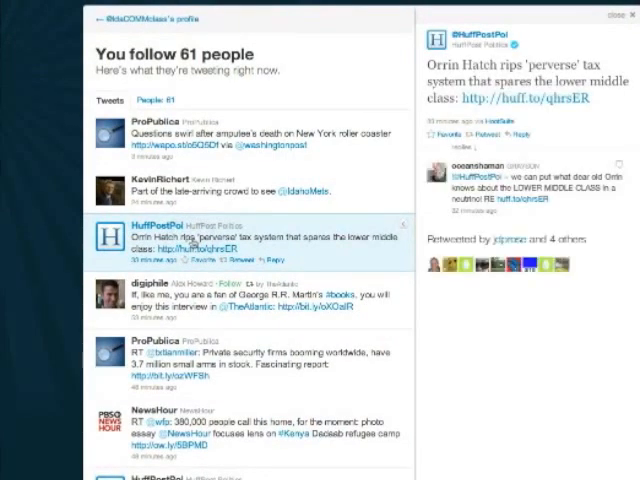
scroll(193, 243, "up", 2)
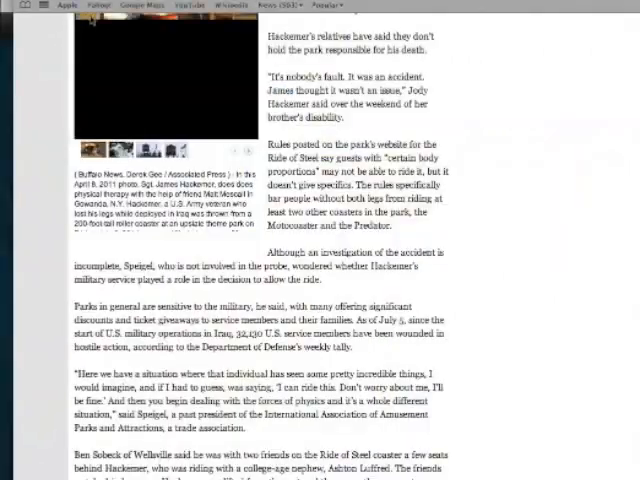
scroll(92, 42, "up", 10)
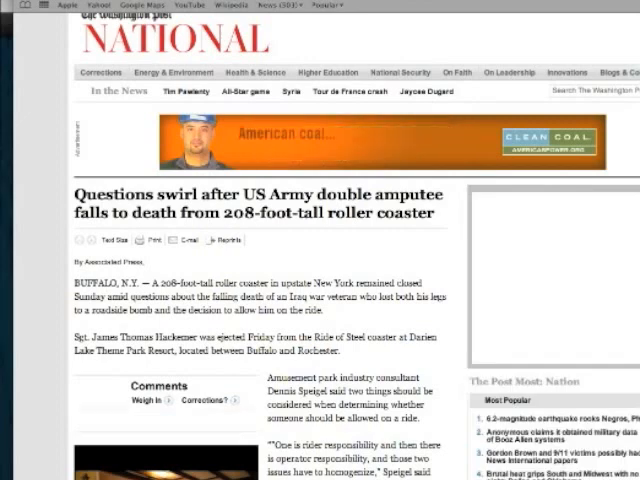
key("ctrl+Tab")
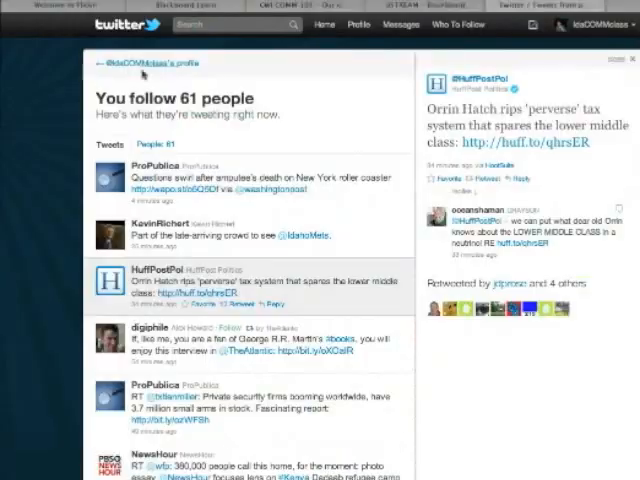
scroll(192, 170, "down", 2)
scroll(192, 170, "down", 4)
scroll(192, 170, "down", 3)
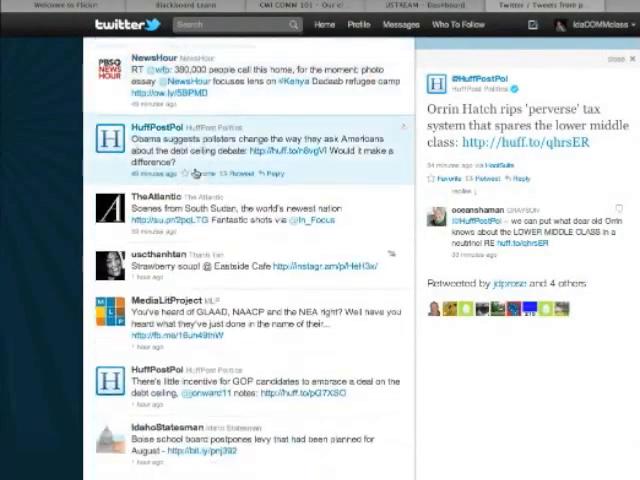
scroll(192, 170, "down", 3)
scroll(192, 170, "down", 2)
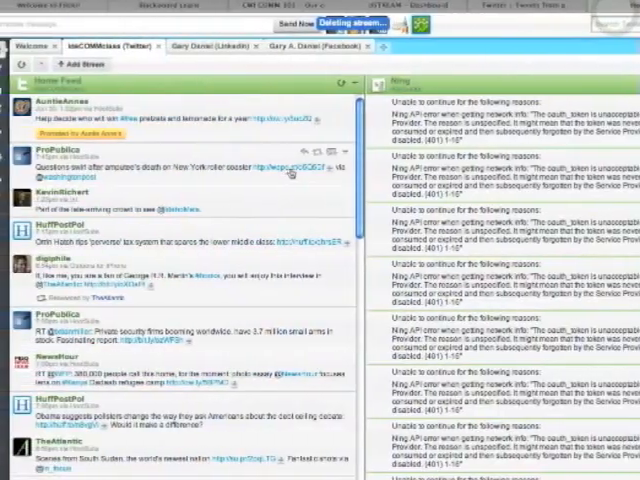
scroll(158, 163, "down", 4)
scroll(158, 163, "down", 4)
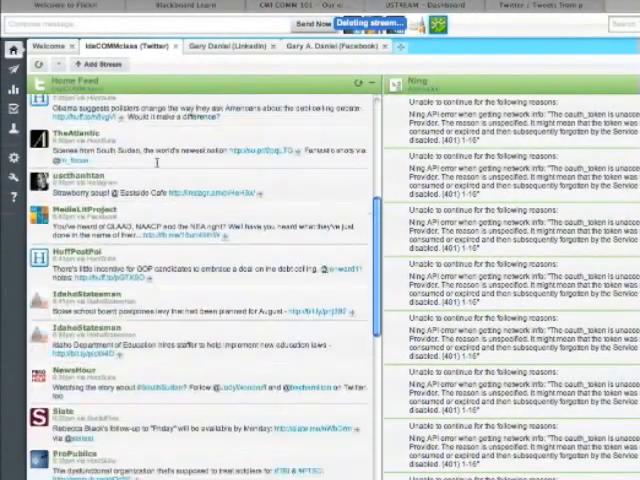
scroll(200, 160, "down", 4)
scroll(272, 158, "down", 2)
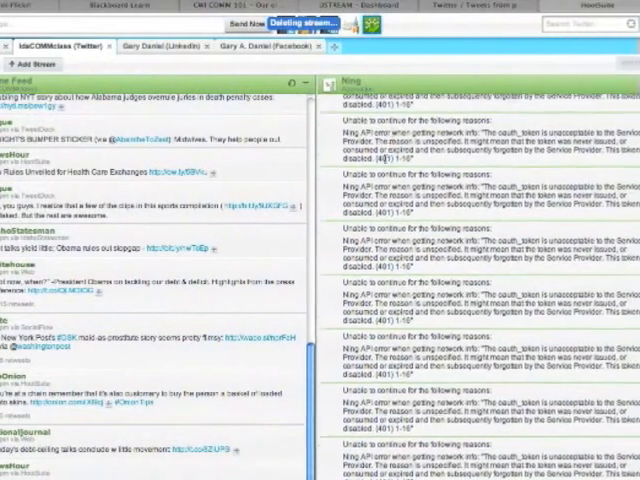
scroll(338, 170, "down", 1)
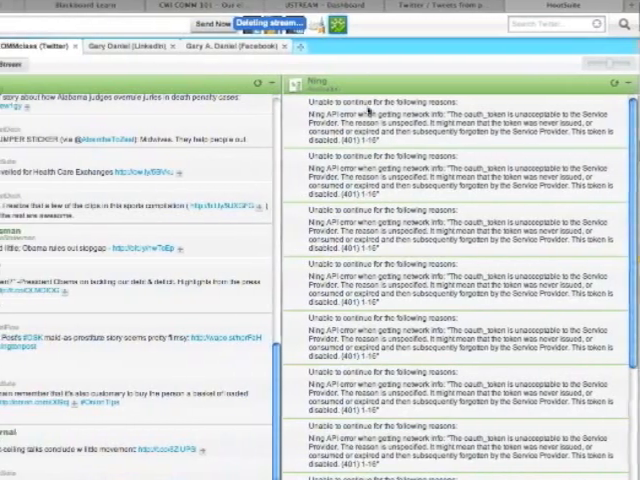
mouse_move(142, 205)
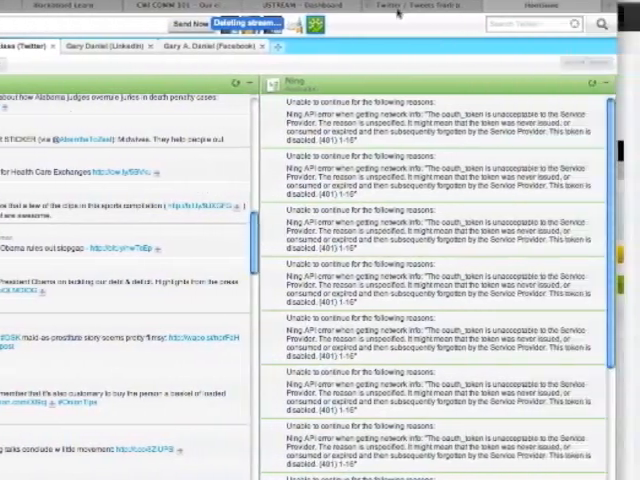
left_click(455, 5)
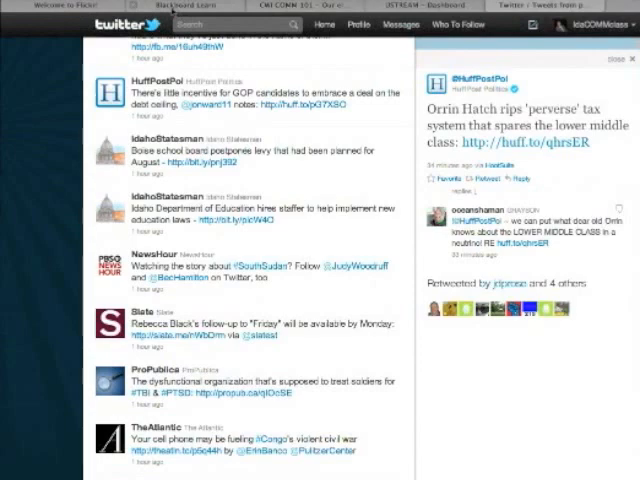
Switch to the CWI COMM 101 class network on Ning
left_click(275, 5)
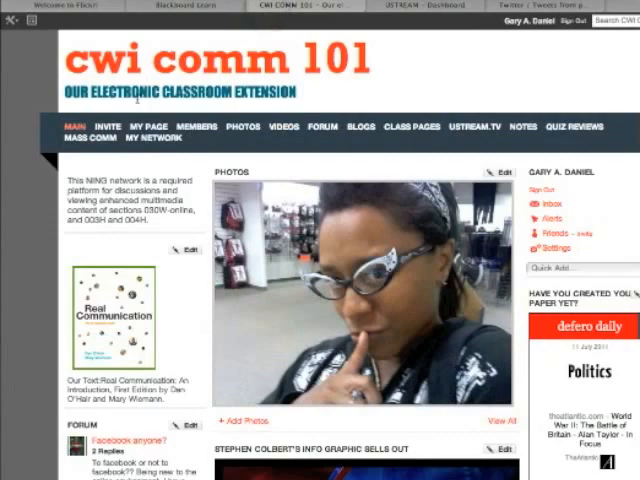
scroll(137, 98, "down", 2)
scroll(137, 98, "down", 3)
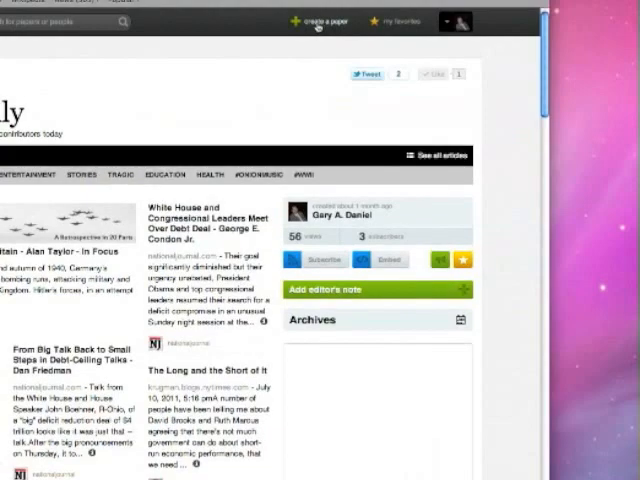
scroll(310, 120, "down", 5)
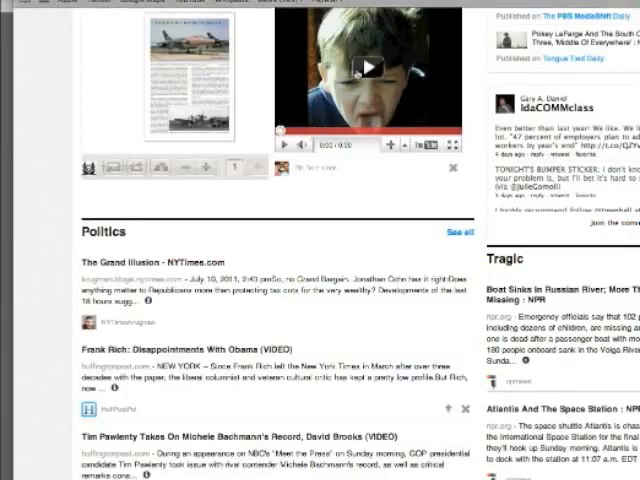
left_click(417, 70)
scroll(320, 70, "up", 4)
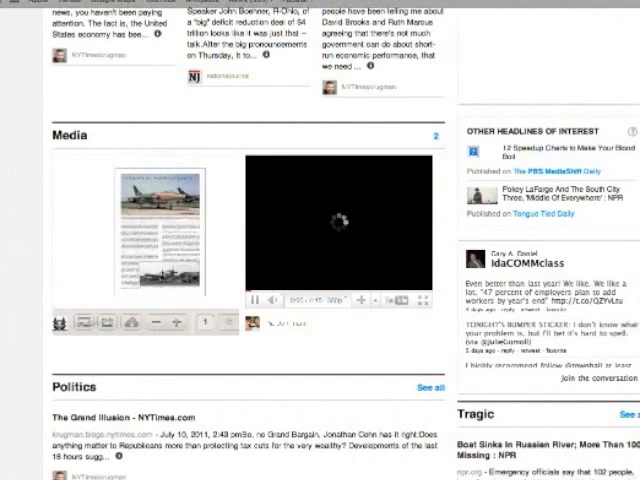
scroll(338, 222, "up", 5)
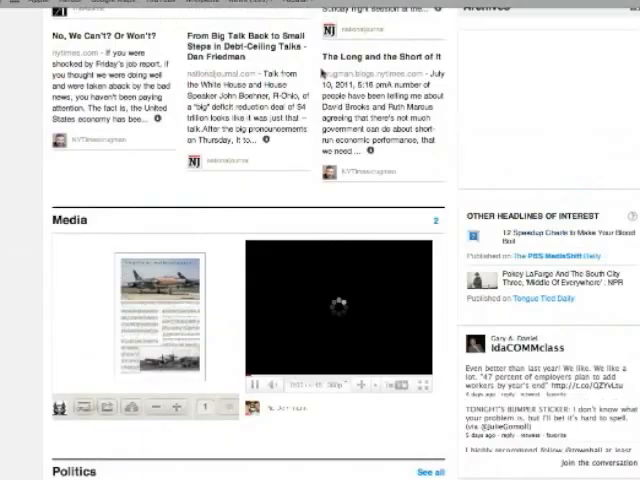
scroll(338, 222, "up", 5)
scroll(338, 222, "down", 4)
scroll(320, 200, "down", 2)
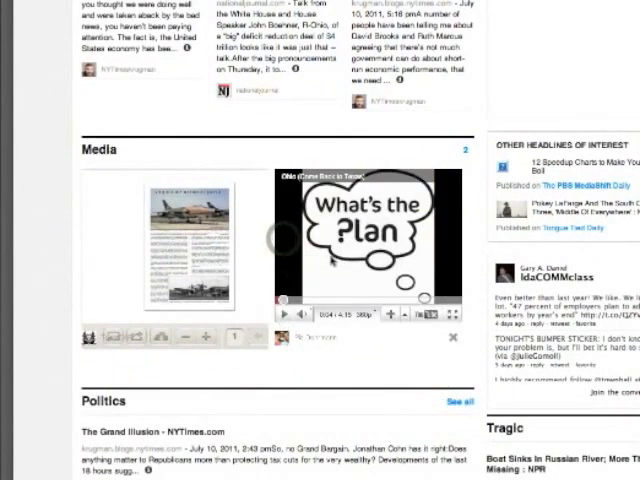
scroll(345, 265, "up", 5)
scroll(322, 260, "up", 3)
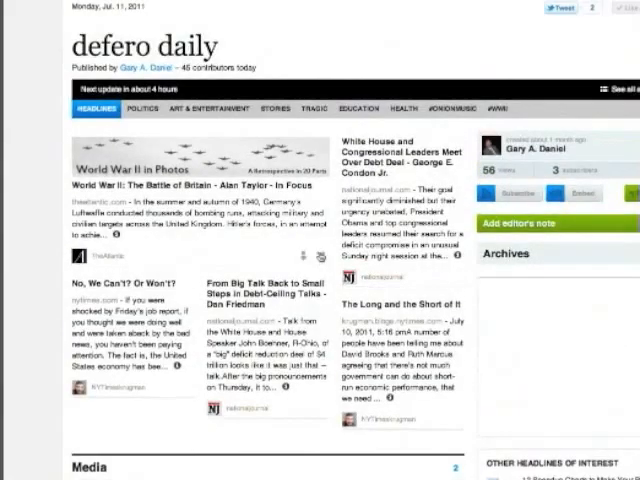
scroll(327, 150, "up", 2)
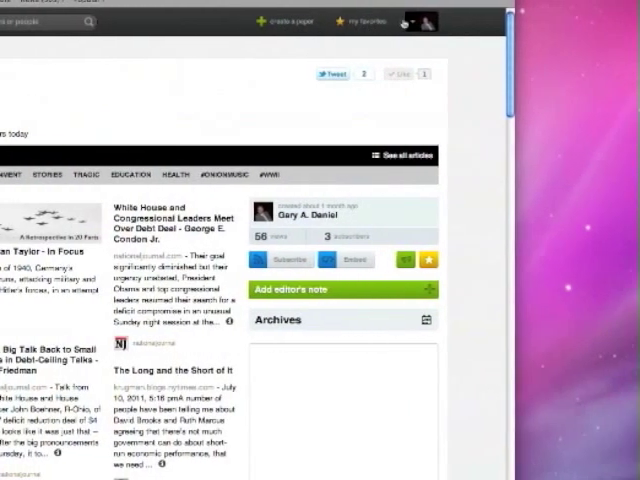
left_click(455, 21)
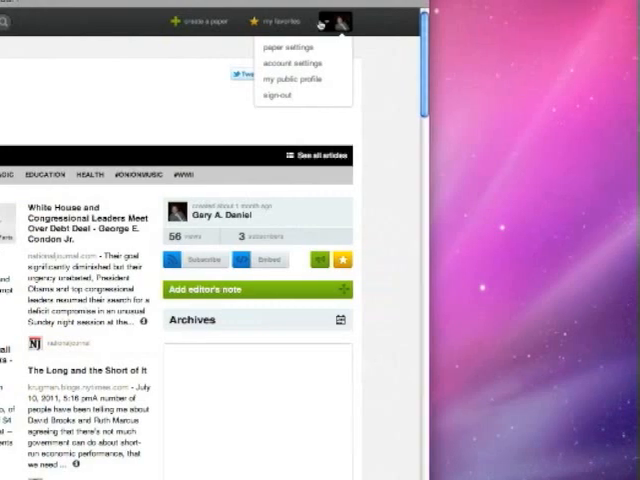
Dismiss the account menu and start creating a new paper.li newspaper
left_click(340, 22)
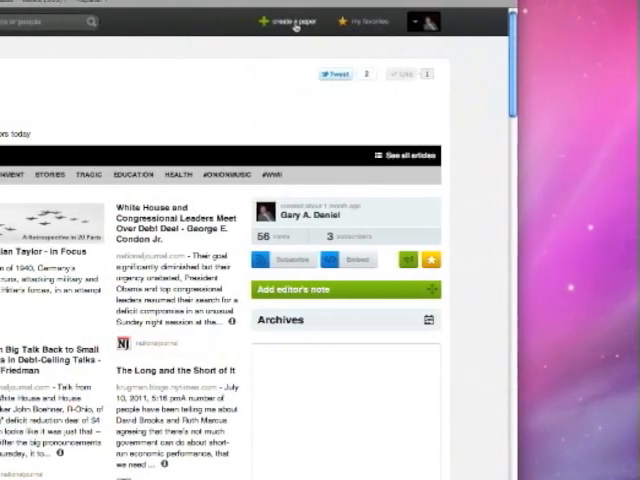
left_click(310, 22)
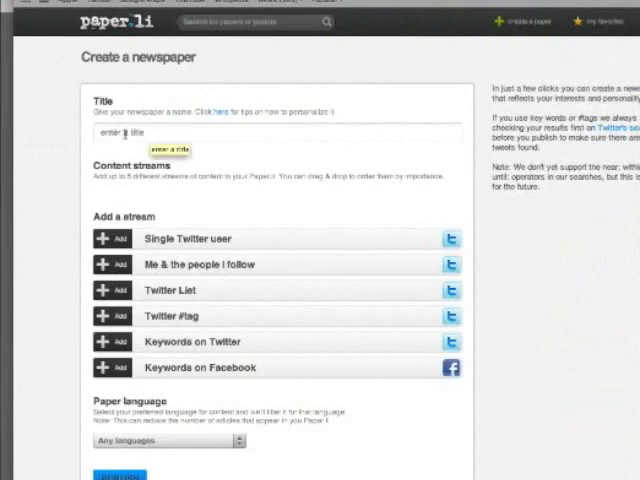
Add a Twitter #tag content stream to the new newspaper form
left_click(175, 134)
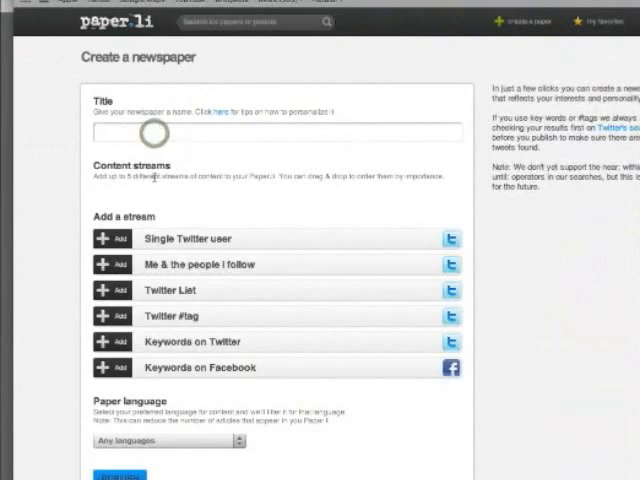
scroll(150, 255, "down", 1)
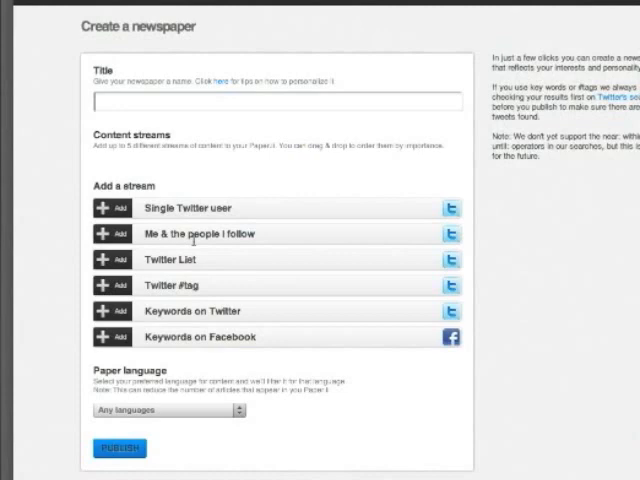
scroll(108, 240, "up", 1)
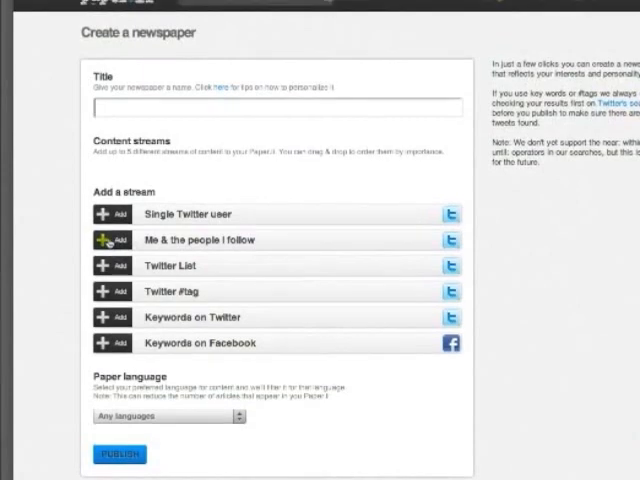
scroll(104, 242, "down", 1)
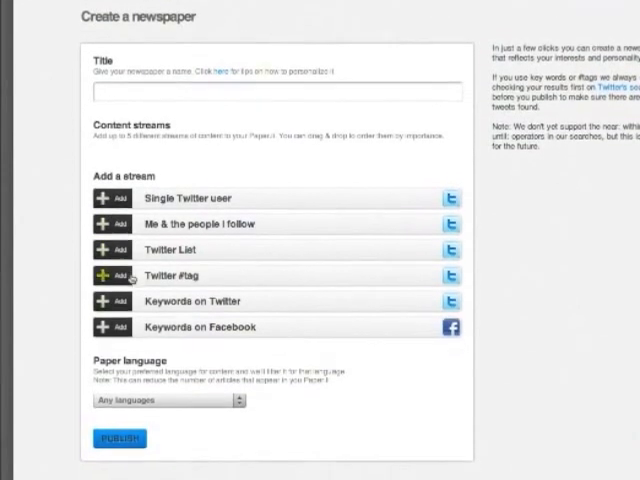
left_click(104, 254)
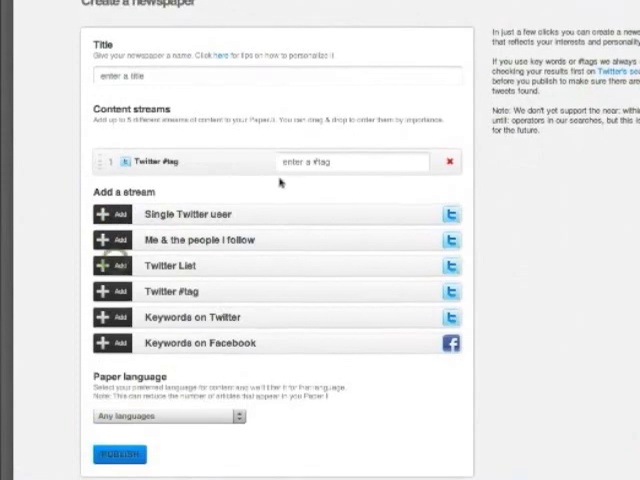
scroll(287, 208, "up", 2)
Enter #communication as the hashtag and add a 'Me & the people I follow' stream
left_click(287, 207)
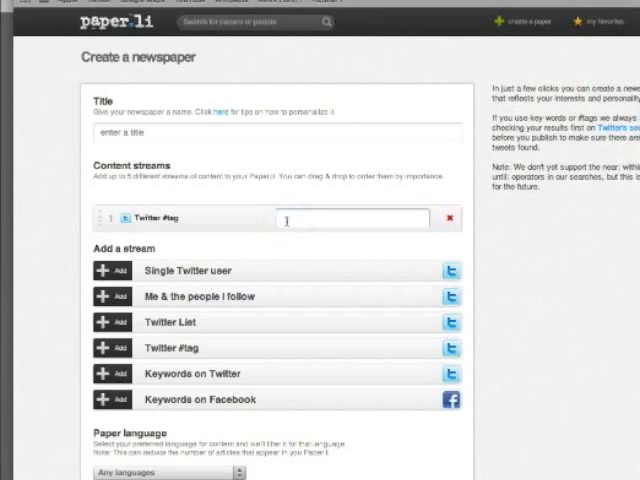
scroll(200, 250, "down", 3)
scroll(200, 250, "down", 1)
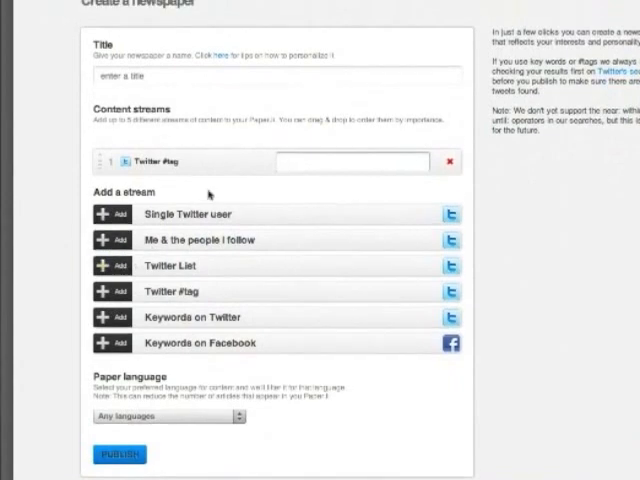
scroll(209, 193, "up", 3)
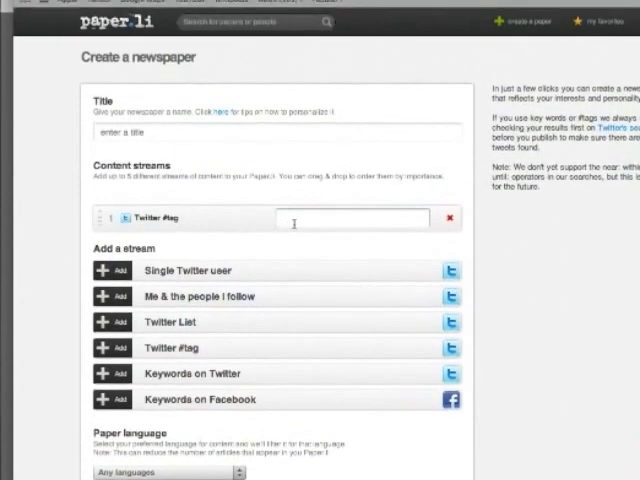
type("#comm")
type("uni")
scroll(200, 300, "down", 2)
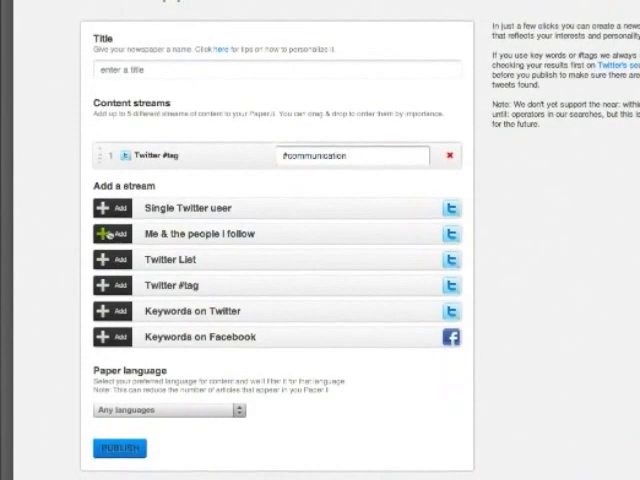
left_click(104, 238)
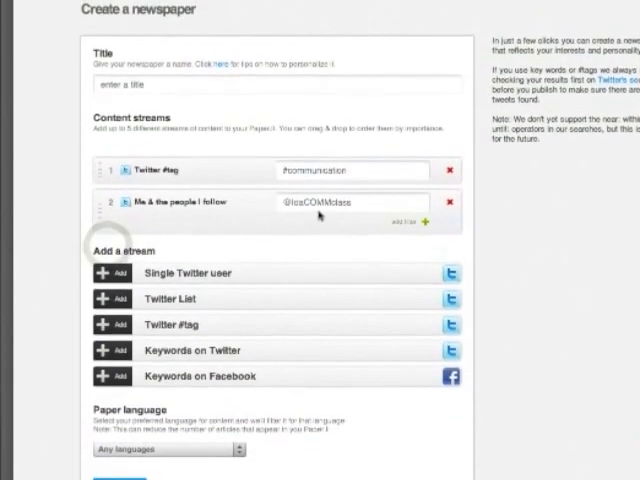
scroll(109, 240, "up", 1)
scroll(288, 228, "up", 1)
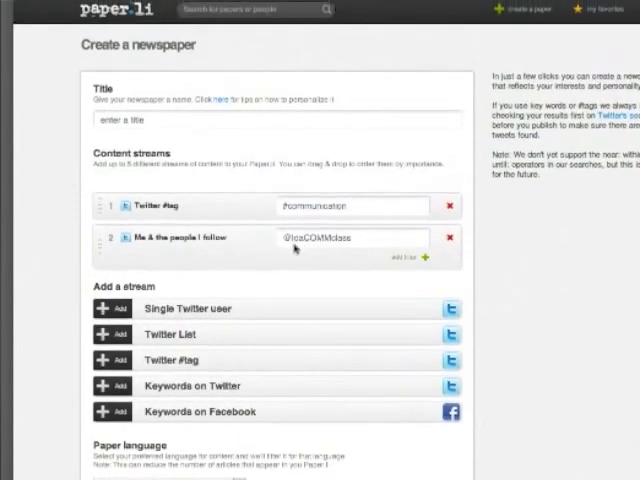
scroll(288, 240, "down", 1)
scroll(200, 300, "down", 1)
Add a Keywords on Facebook stream with 'bsu broncos'
left_click(104, 383)
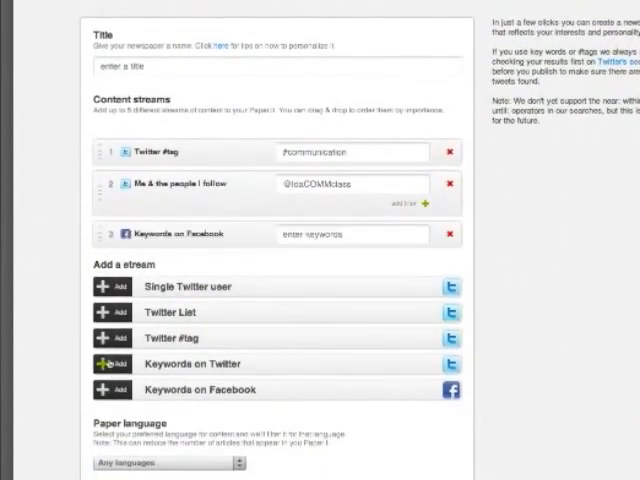
left_click(320, 235)
type("bsu bron")
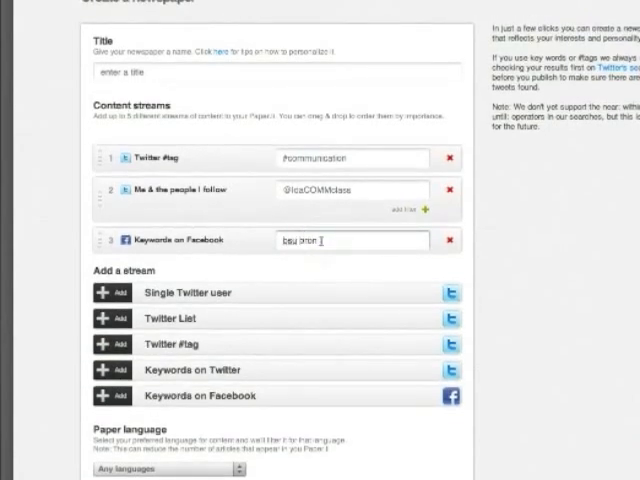
type("cos")
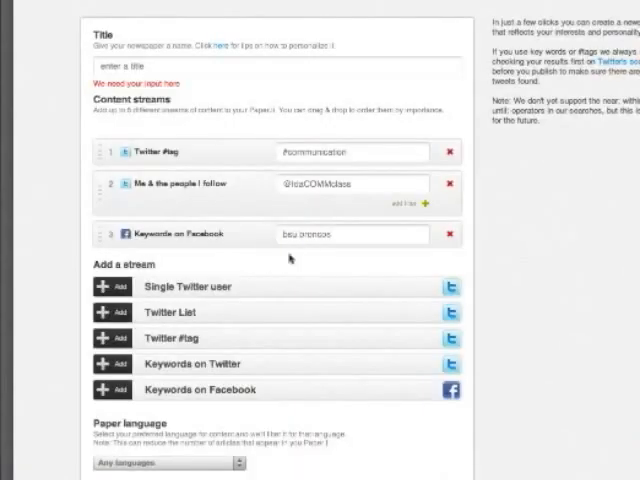
scroll(289, 257, "up", 1)
scroll(150, 124, "up", 1)
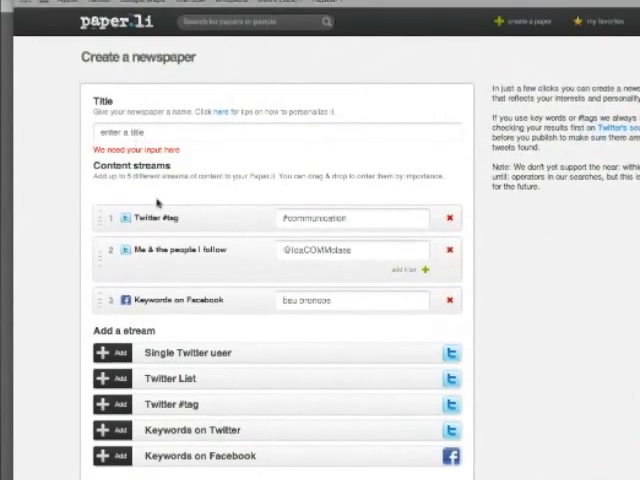
scroll(157, 203, "down", 1)
scroll(220, 370, "down", 1)
scroll(210, 370, "down", 1)
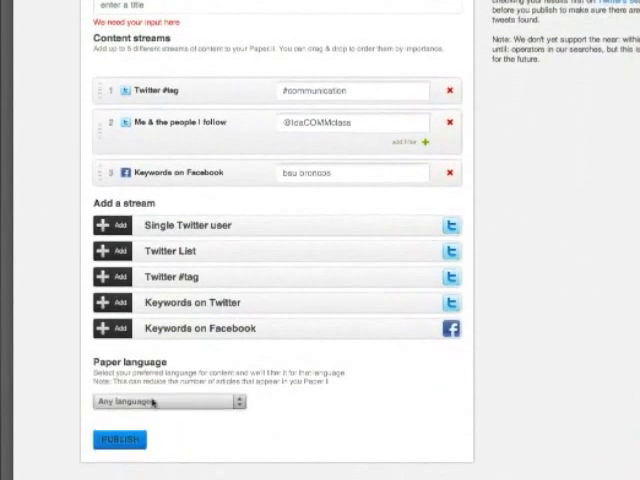
scroll(120, 438, "down", 1)
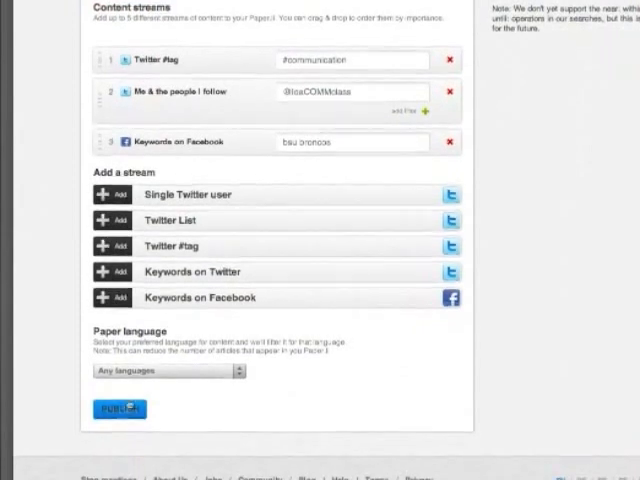
scroll(130, 405, "down", 2)
scroll(125, 390, "down", 1)
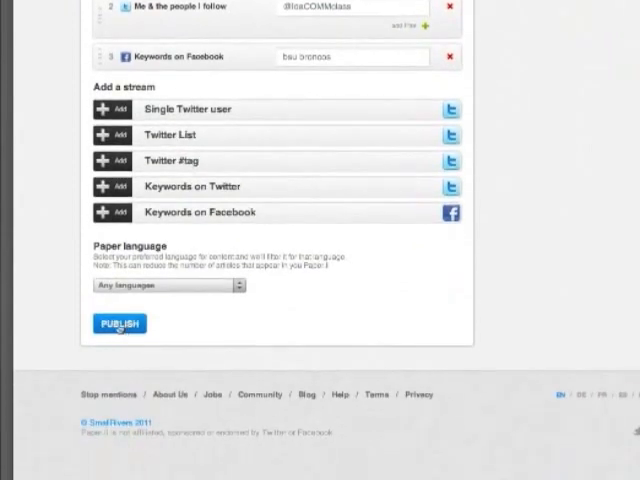
Publish the newspaper, triggering the missing-title validation error
left_click(124, 326)
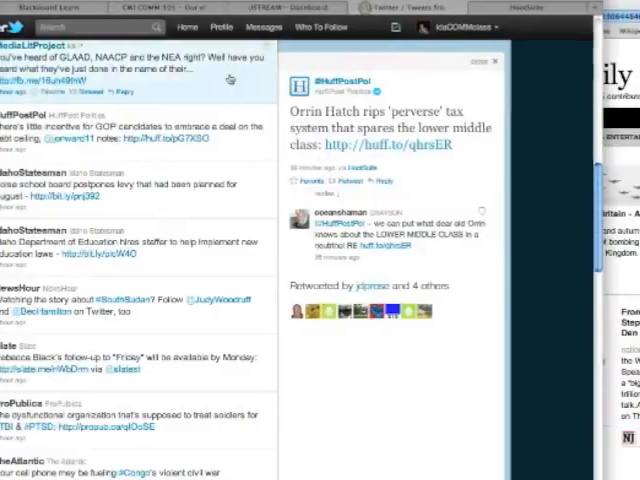
scroll(182, 188, "down", 5)
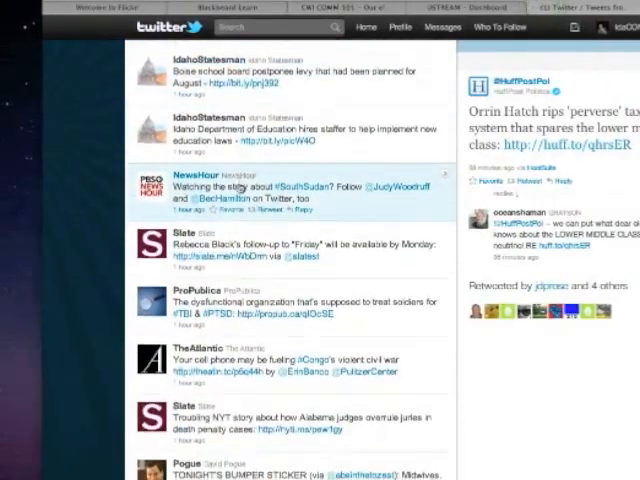
scroll(240, 188, "down", 3)
scroll(240, 188, "down", 3)
scroll(240, 188, "down", 3)
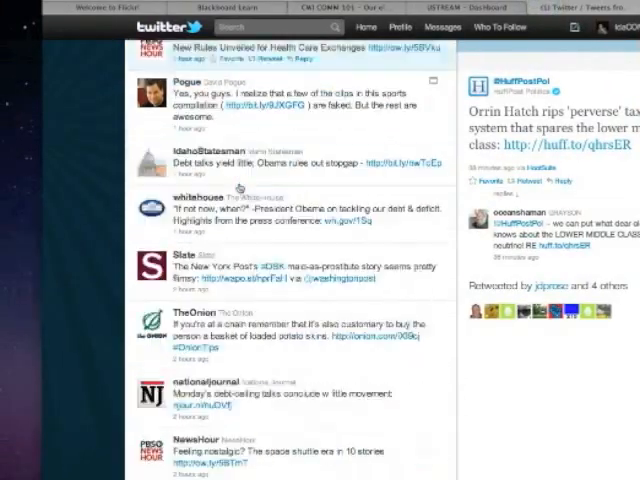
scroll(240, 188, "down", 2)
scroll(247, 234, "up", 2)
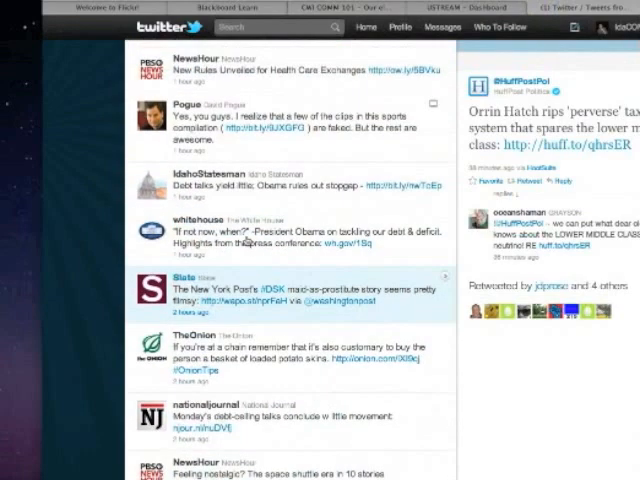
scroll(247, 234, "up", 4)
scroll(247, 234, "up", 2)
scroll(247, 240, "up", 3)
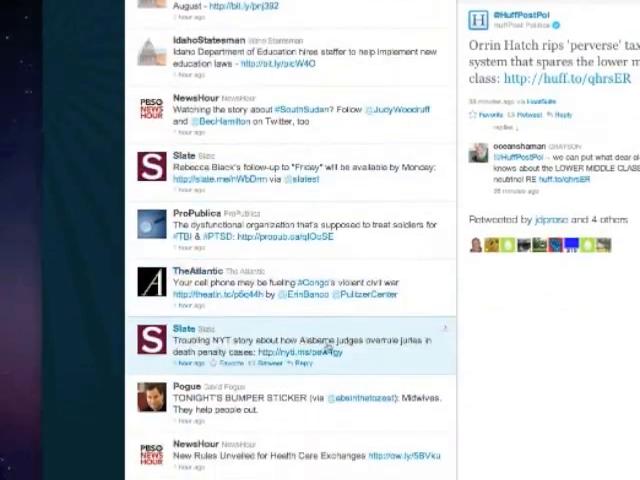